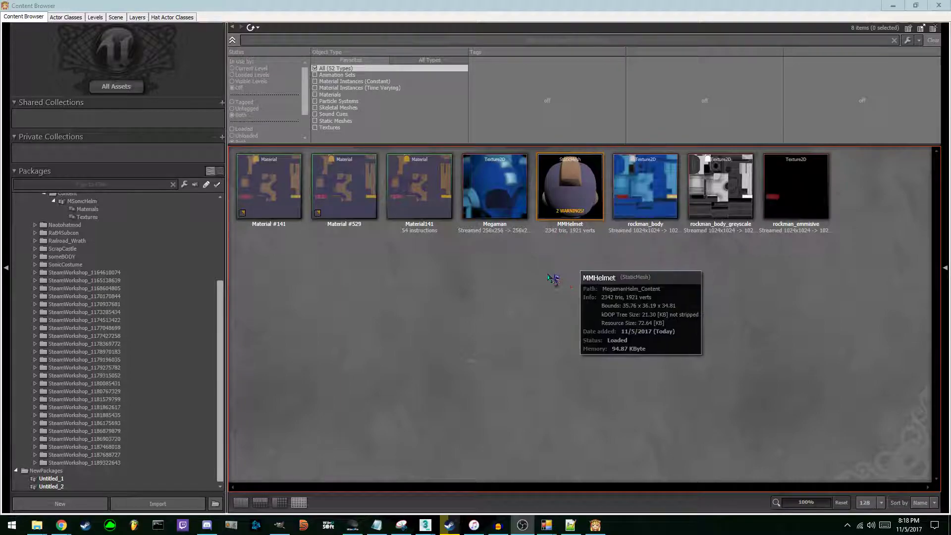
Step: Open Material141 in the Material Editor and bring its upper texture and GradientMap nodes into view
click(424, 185)
right_click(422, 185)
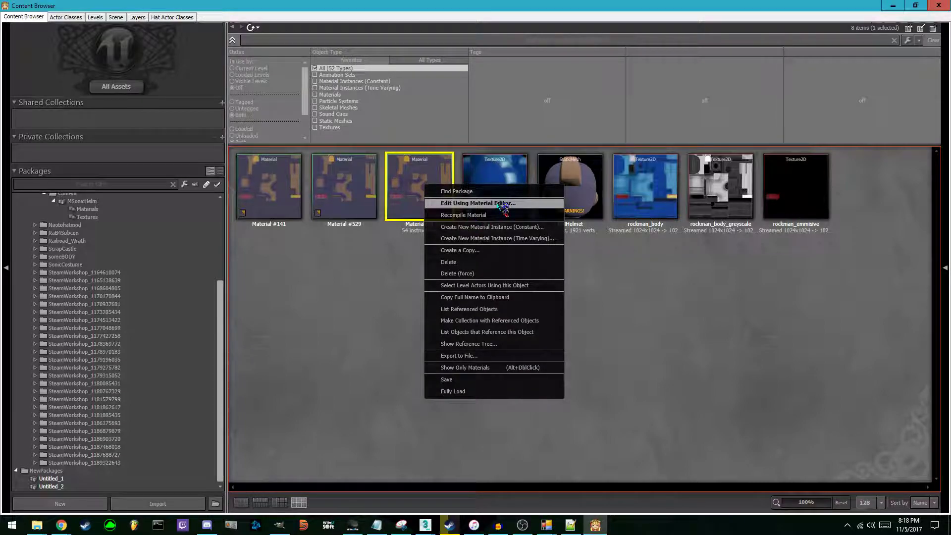
click(498, 205)
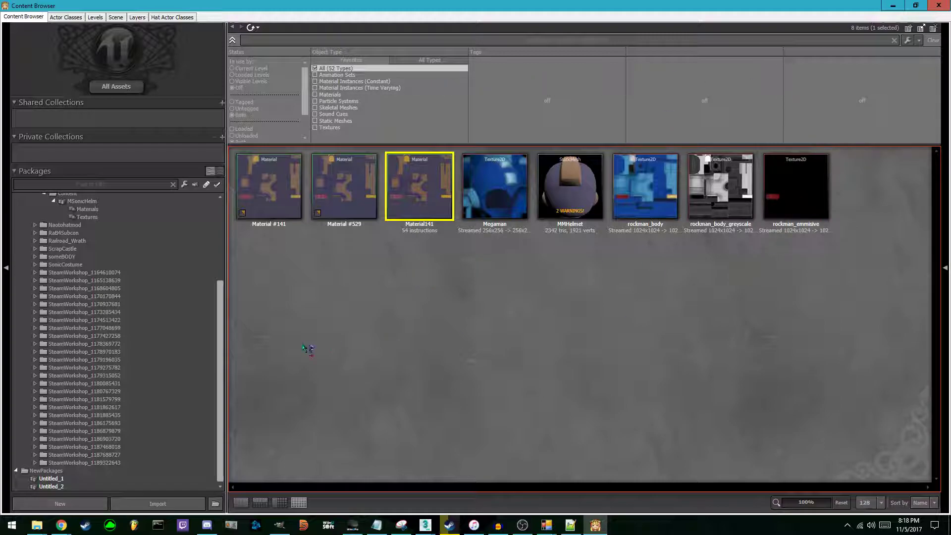
click(915, 5)
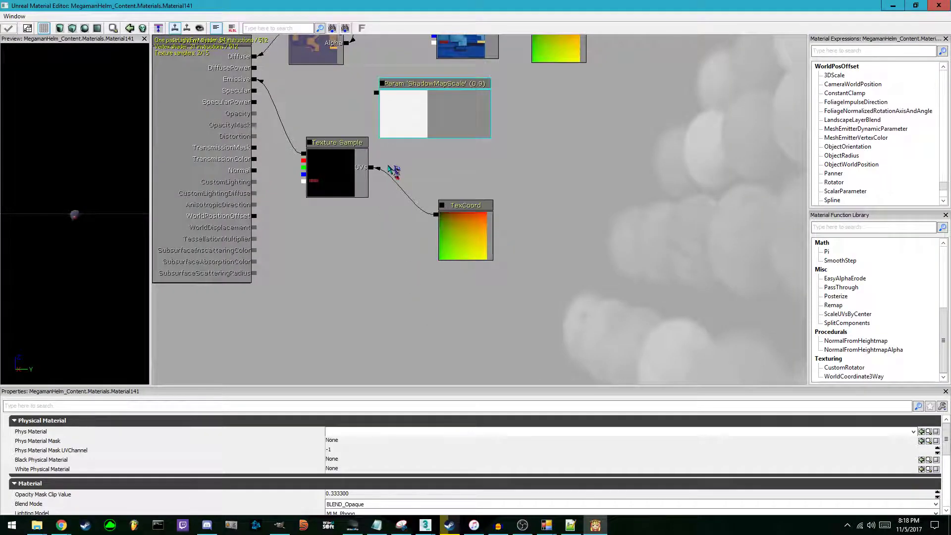
drag(460, 170, 624, 109)
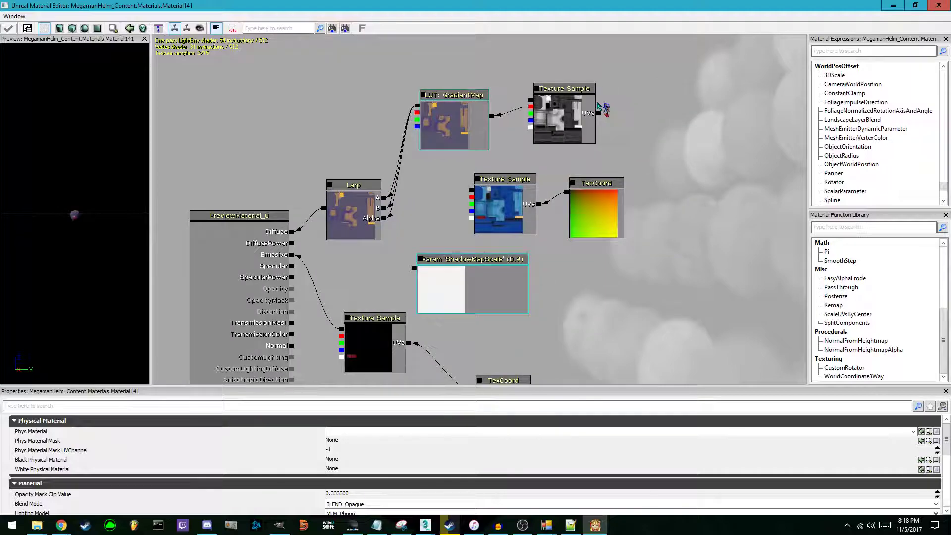
Step: Select the greyscale Texture Sample node and shrink the Material Editor window so it sits beside the Content Browser
click(561, 108)
drag(603, 161, 609, 142)
click(915, 5)
drag(560, 44, 452, 41)
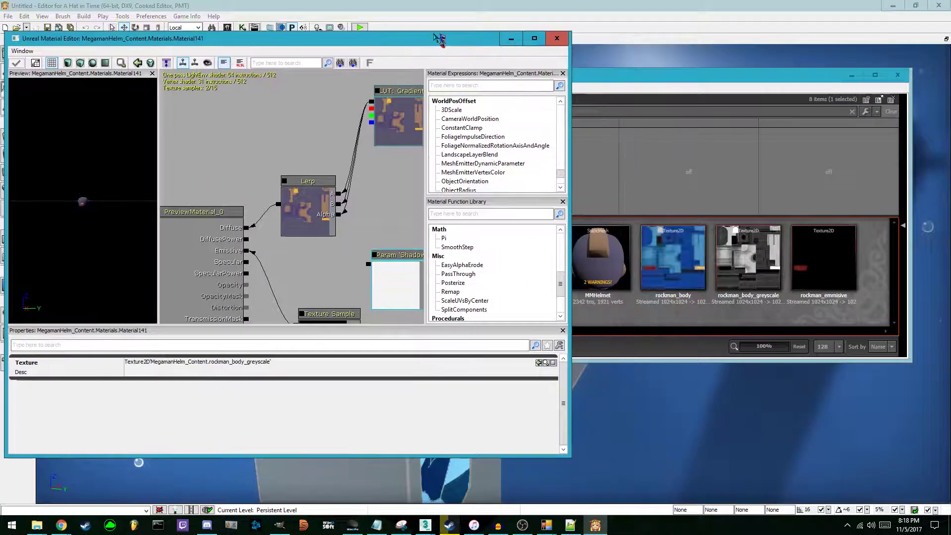
Step: Copy the full name of the rockman_body_greyscale texture from the Content Browser and return to the Material Editor
click(792, 75)
right_click(754, 292)
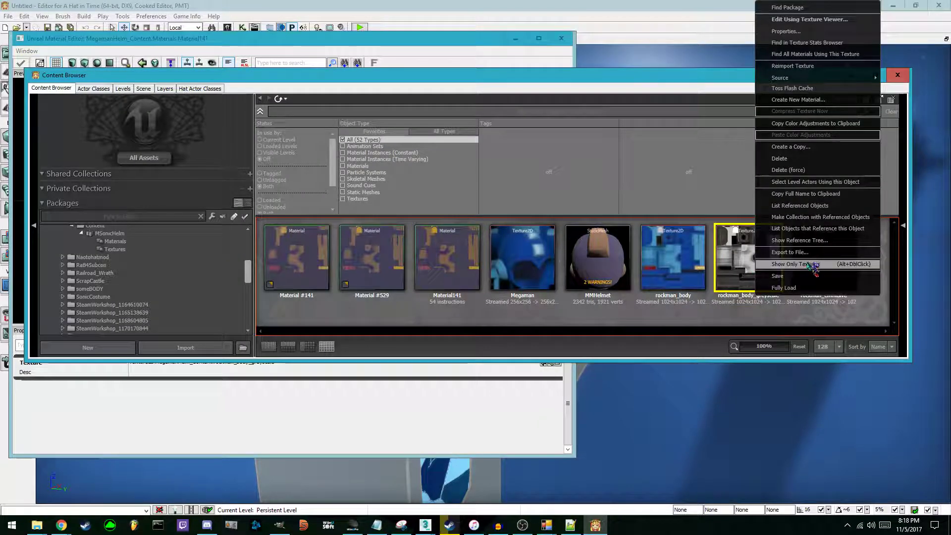
click(825, 194)
click(417, 389)
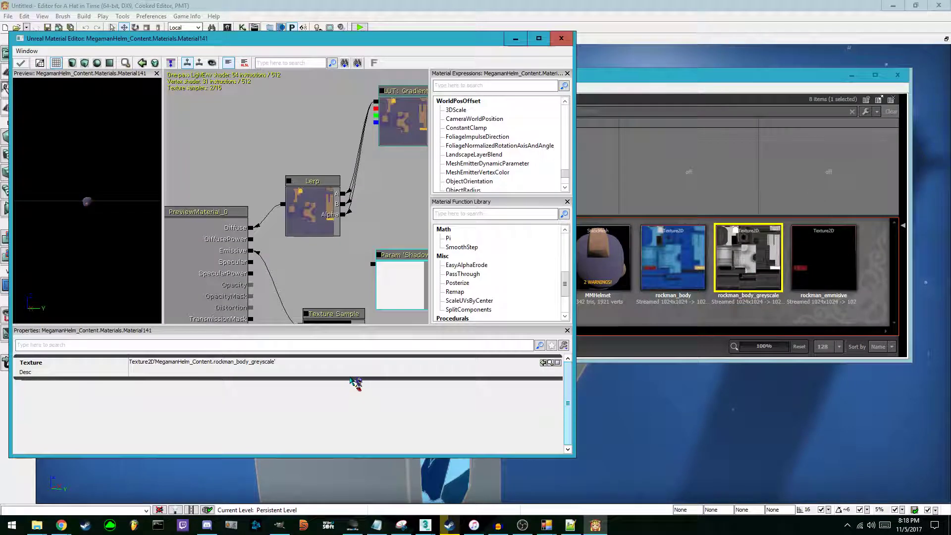
Step: Add a new Texture Sample node using rockman_body_greyscale and select its Texture value for editing
drag(346, 223, 317, 174)
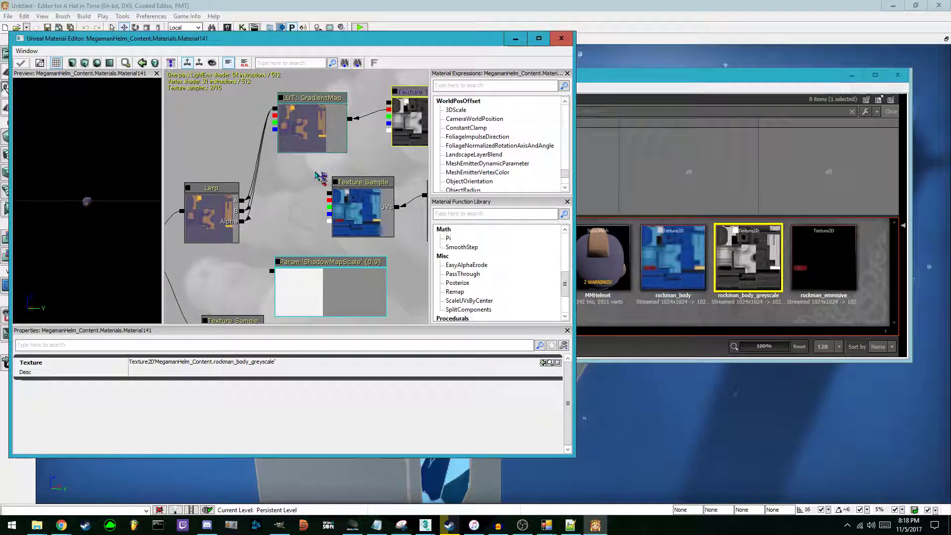
right_click(290, 181)
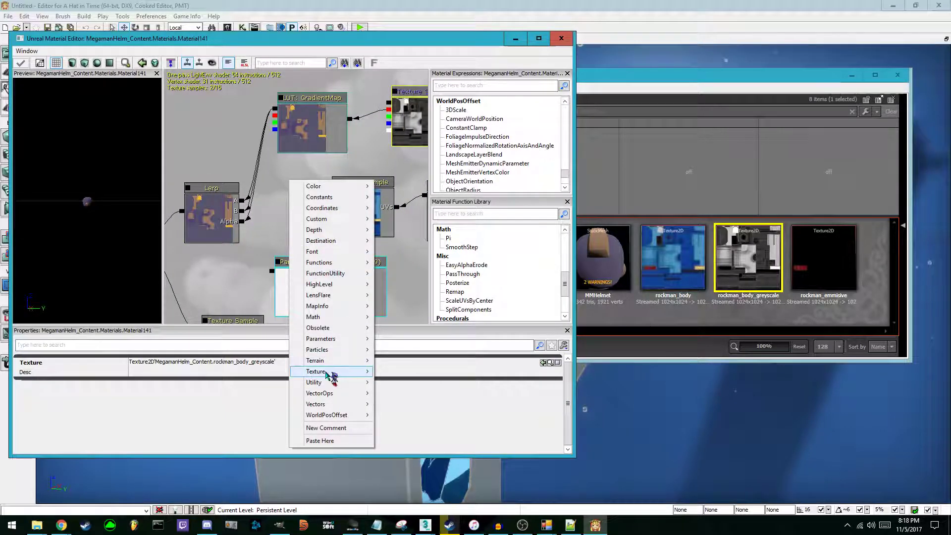
mouse_move(333, 371)
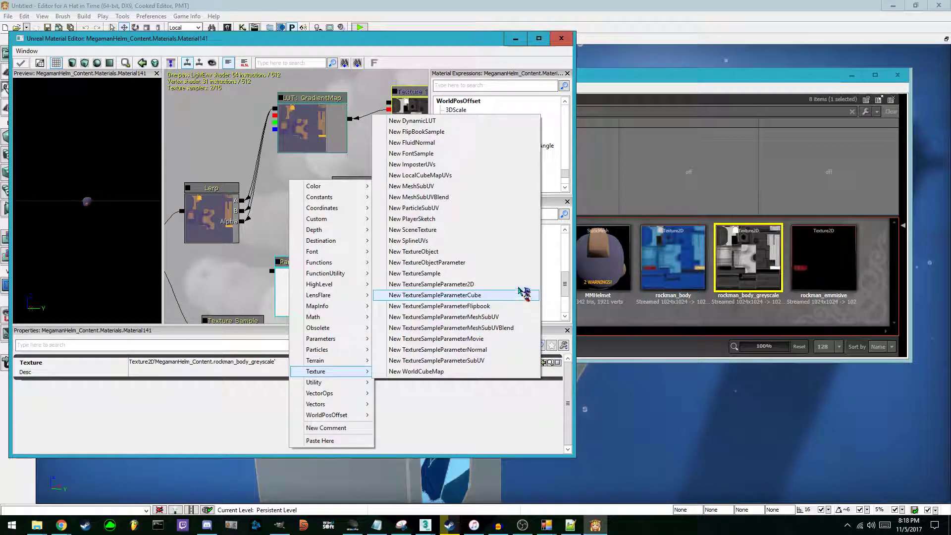
click(454, 274)
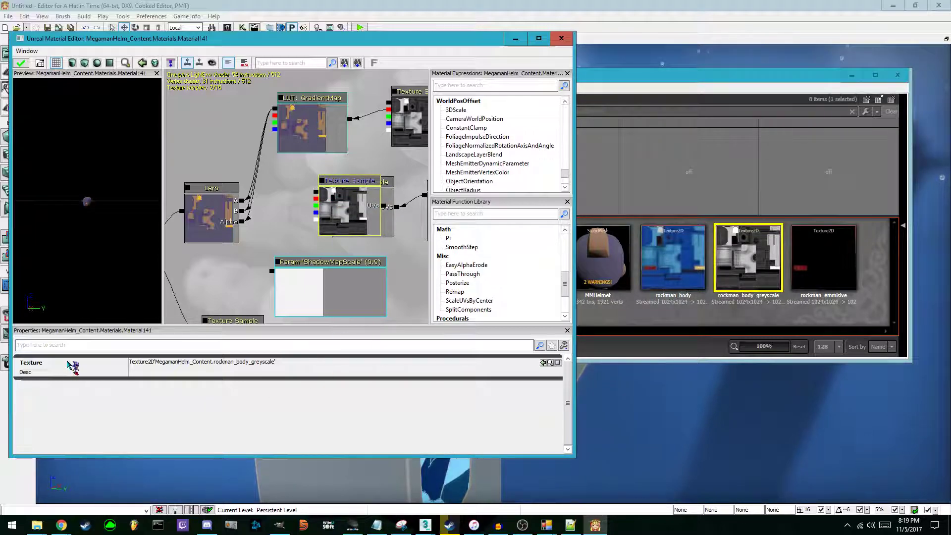
click(248, 362)
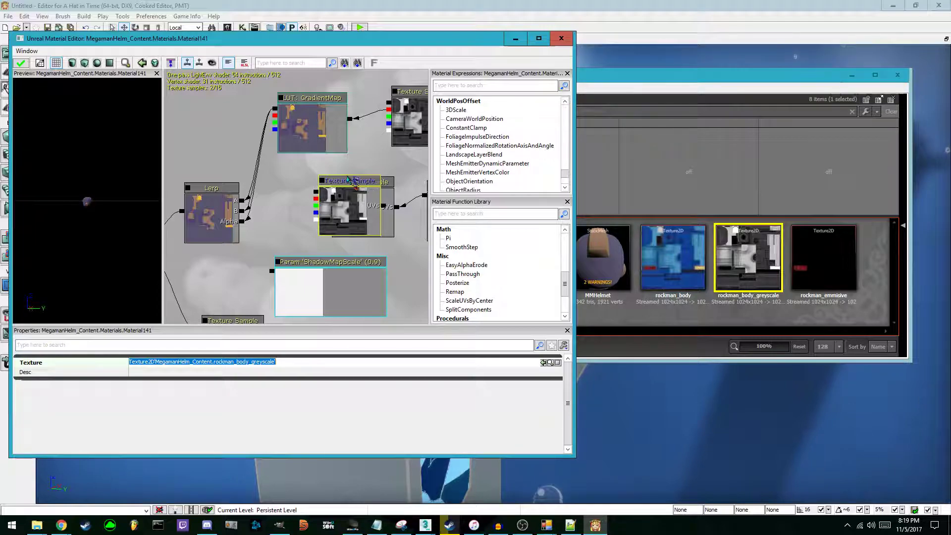
Step: Delete the extra greyscale Texture Sample node that overlaps the blue one
click(412, 103)
mouse_move(359, 162)
mouse_down()
mouse_move(207, 185)
mouse_move(345, 160)
mouse_up()
click(322, 205)
key(Delete)
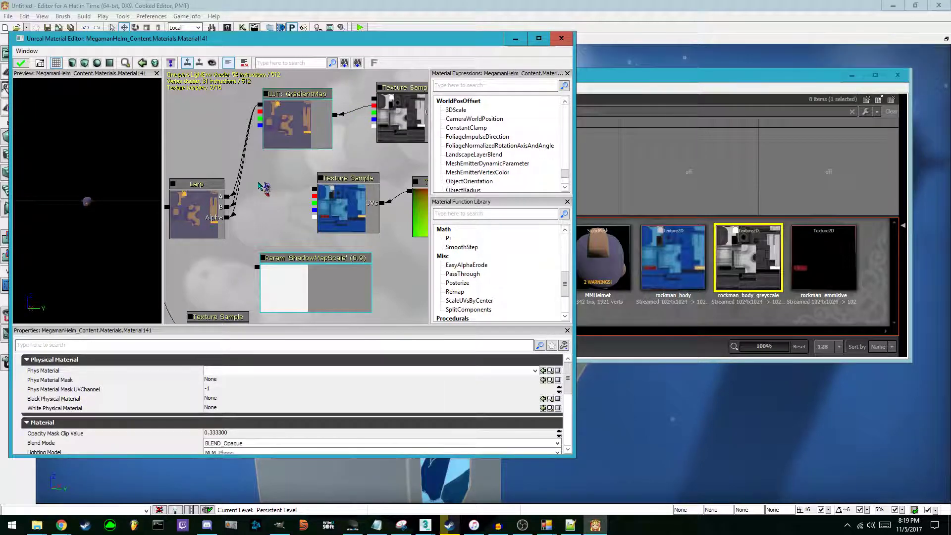
Step: Add a new DynamicLUT node below the existing GradientMap node
right_click(261, 173)
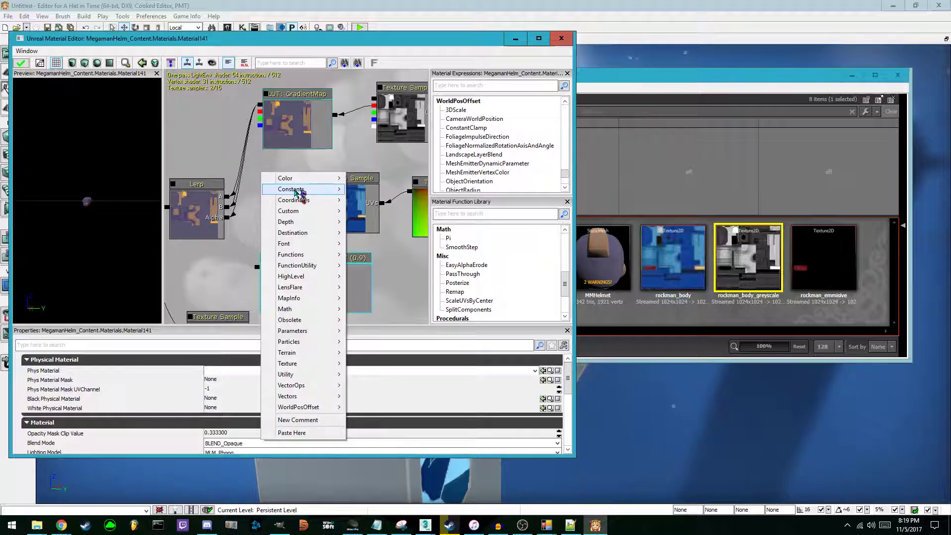
mouse_move(300, 353)
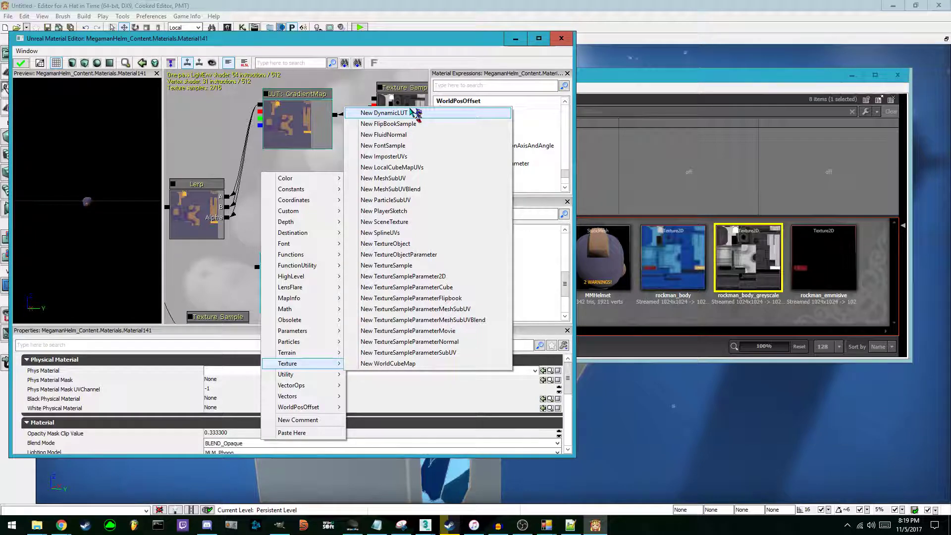
click(411, 113)
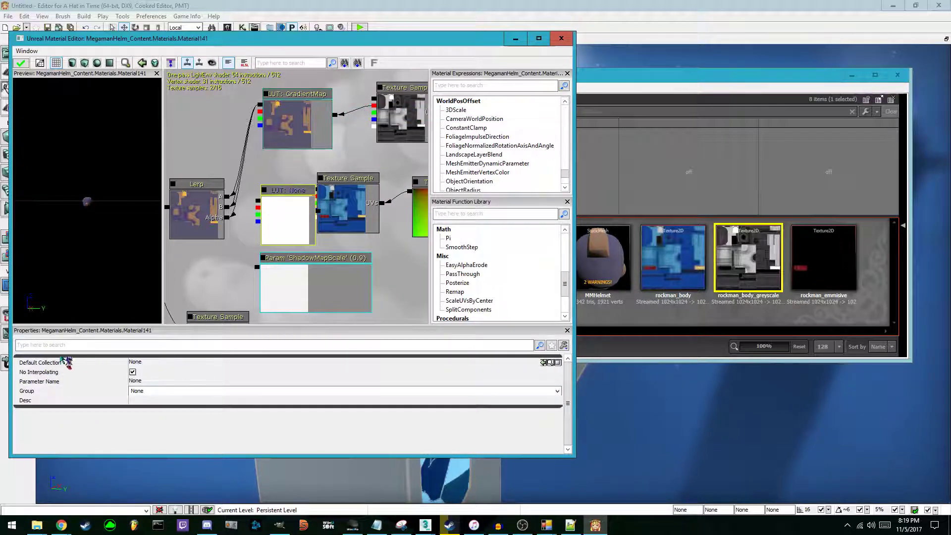
Step: Check the GradientMap node's default collection, and list all Parameter Collection assets of HatinTimeGame in the Content Browser
click(290, 125)
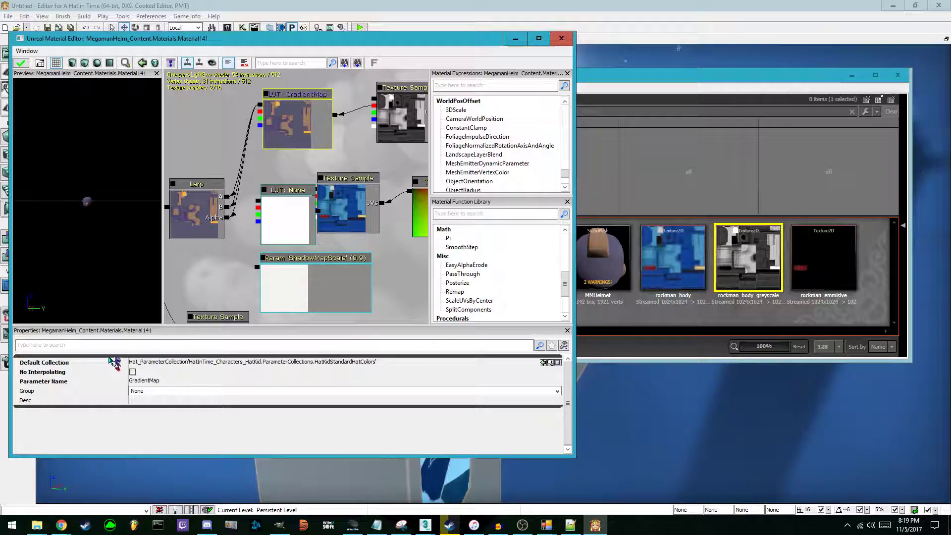
click(385, 364)
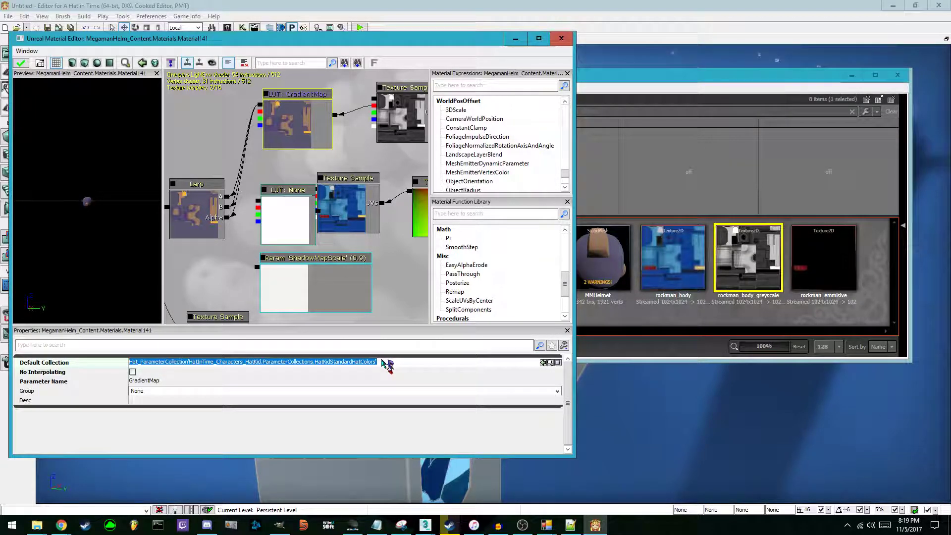
click(622, 77)
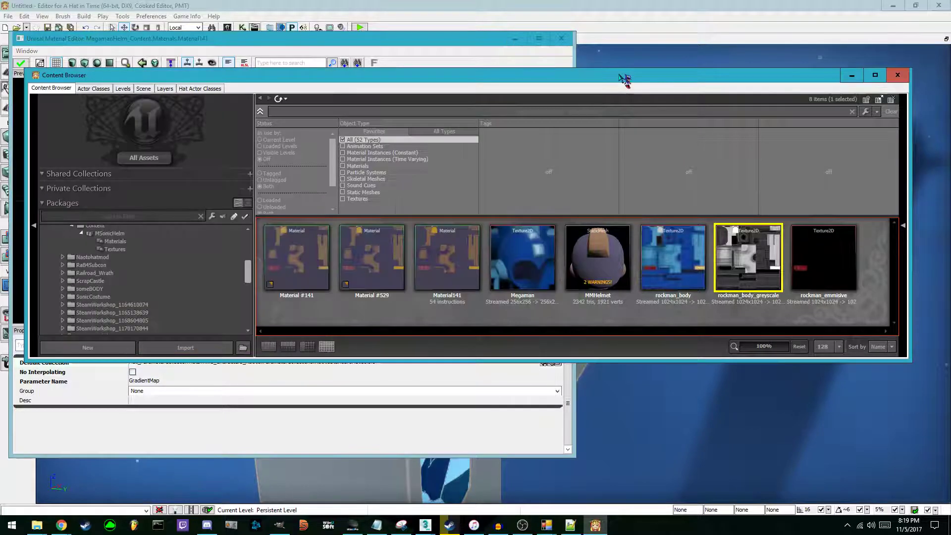
drag(247, 271, 244, 211)
click(77, 229)
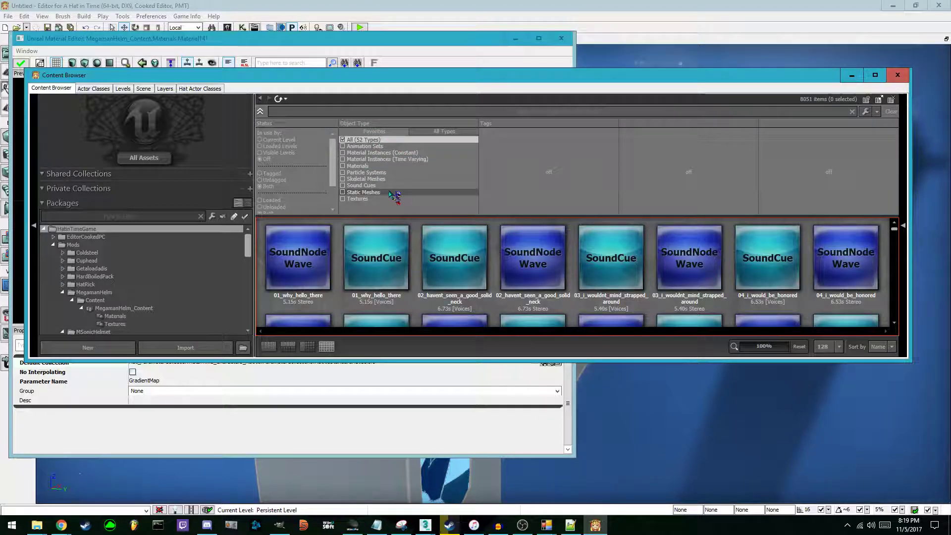
click(445, 132)
scroll(465, 177, down, 5)
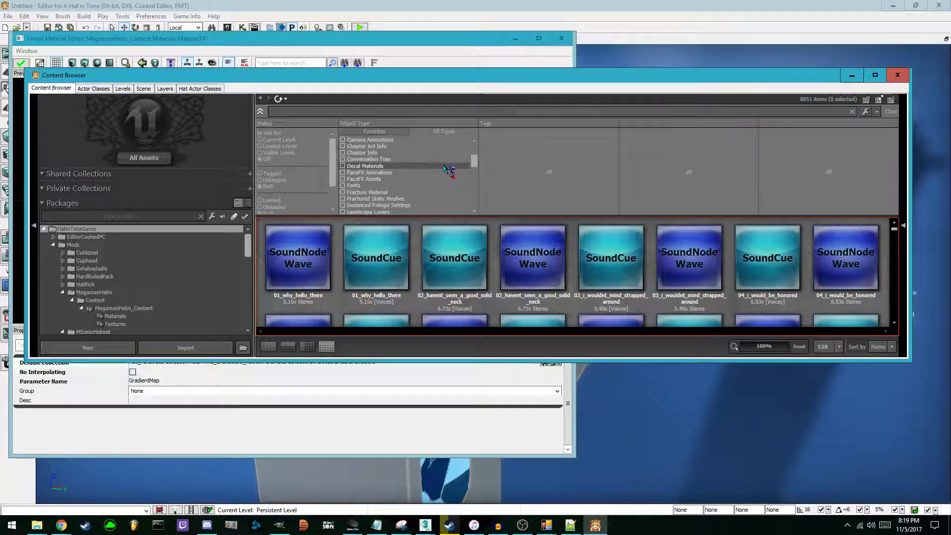
scroll(448, 170, down, 4)
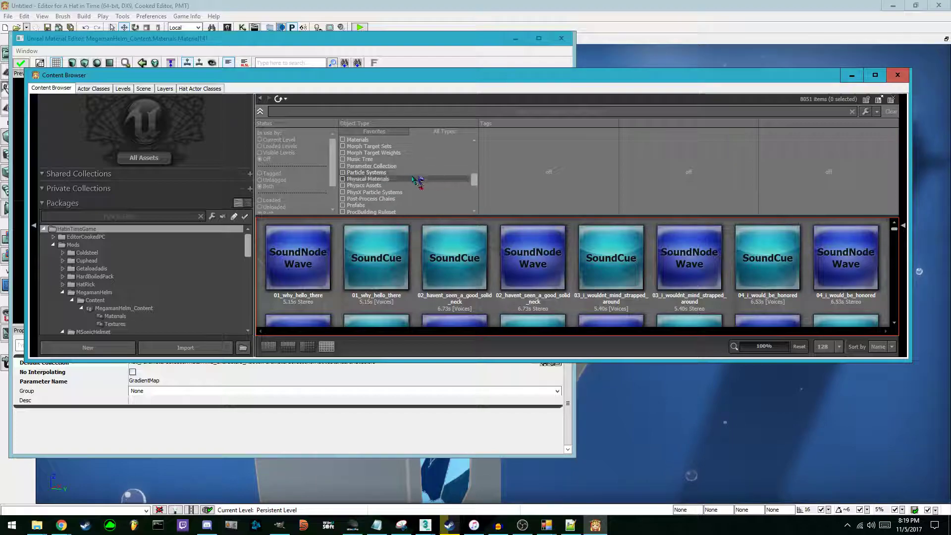
click(396, 167)
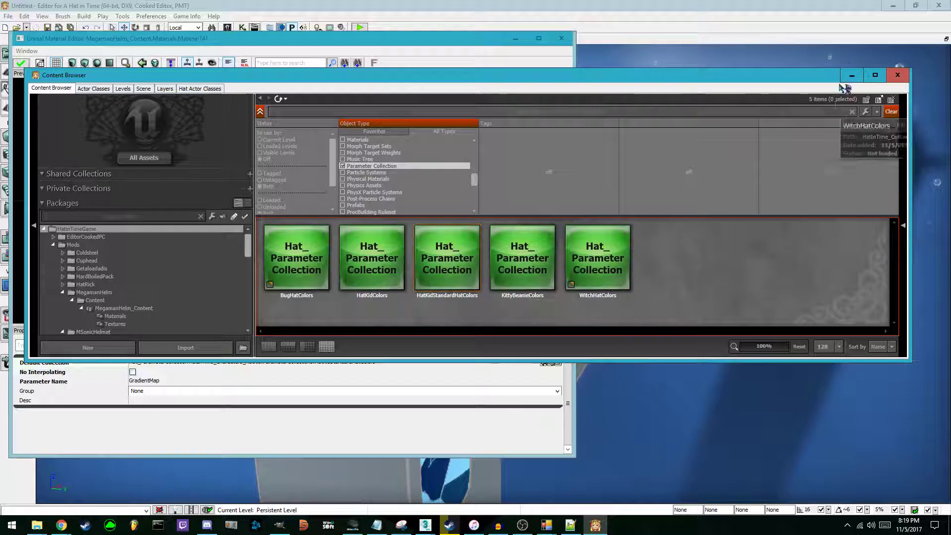
Step: Copy the GradientMap node's Default Collection, HatKidStandardHatColors, into the new DynamicLUT node
click(462, 41)
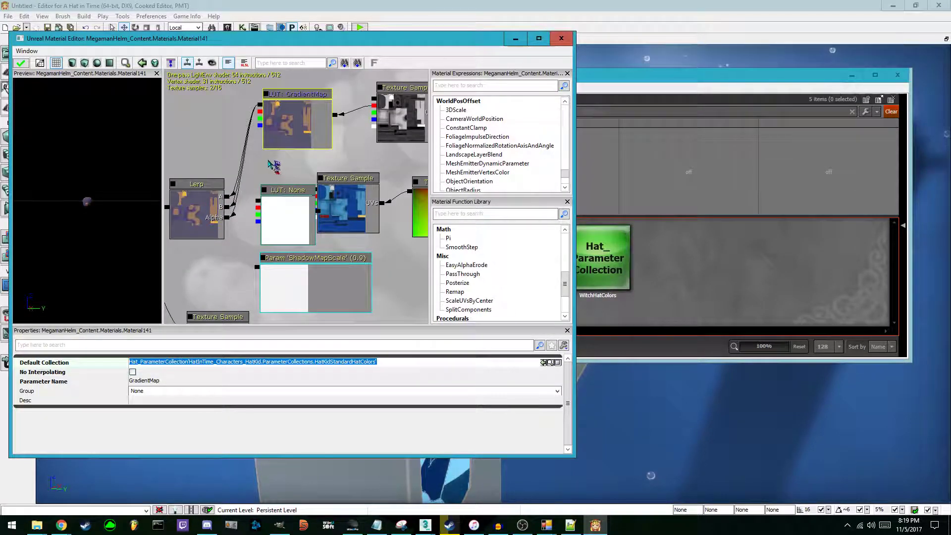
click(236, 219)
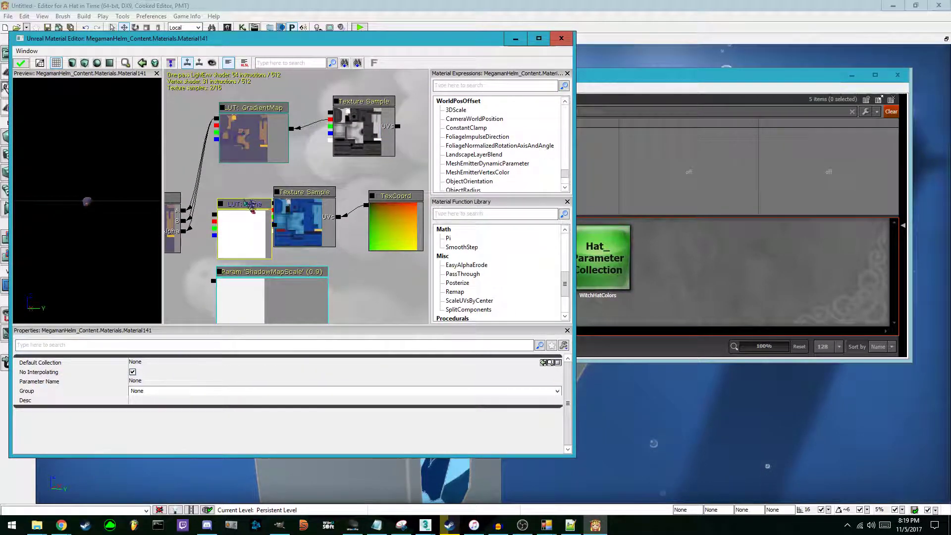
click(248, 141)
click(213, 363)
key(ctrl+c)
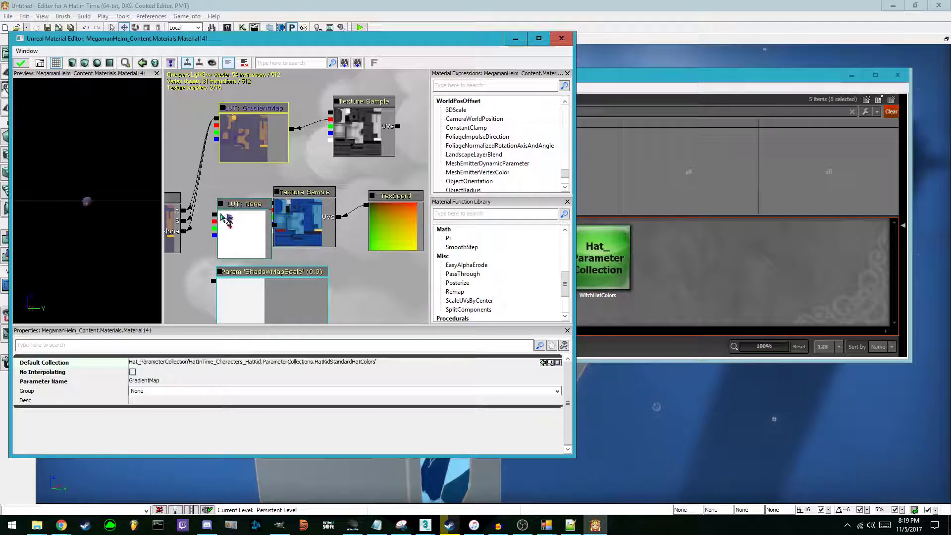
click(227, 221)
click(151, 361)
key(ctrl+v)
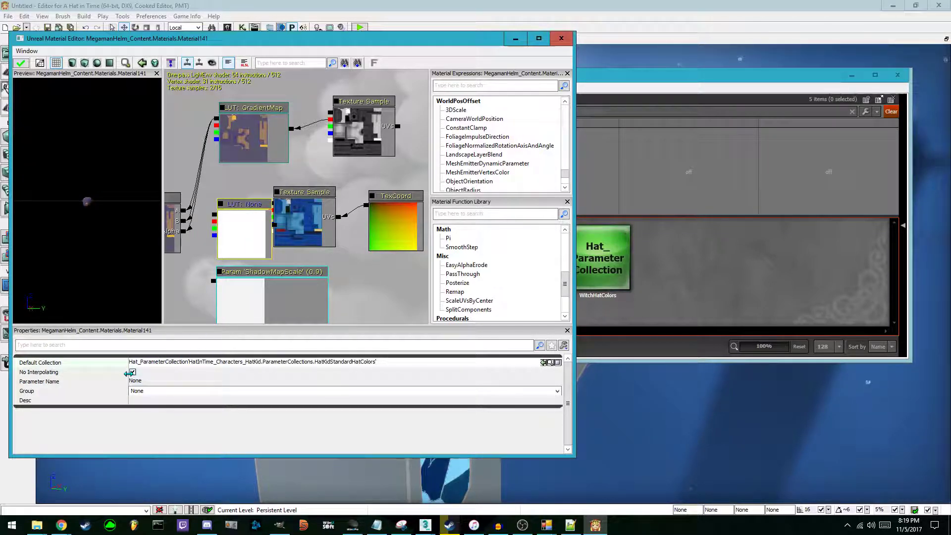
Step: Set the new DynamicLUT node's Parameter Name to GradientMap
click(147, 379)
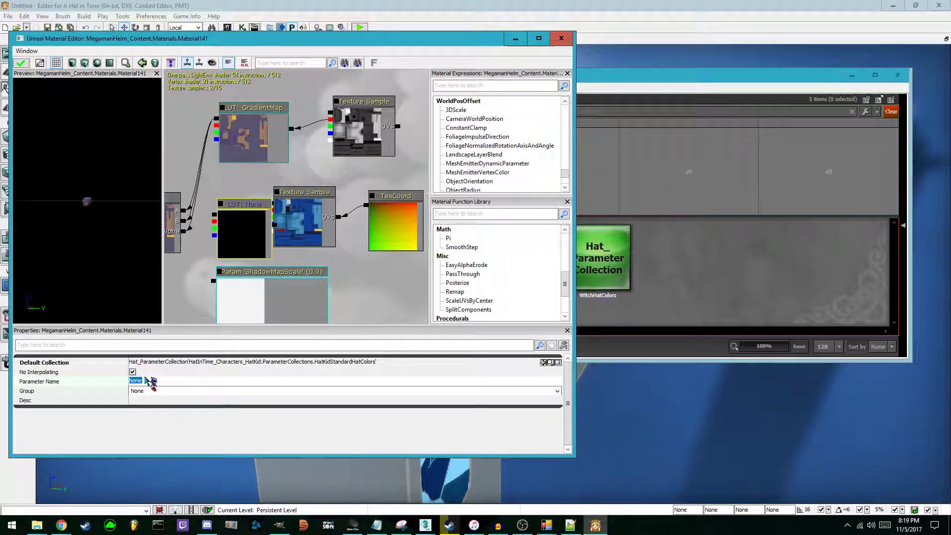
text(Grad)
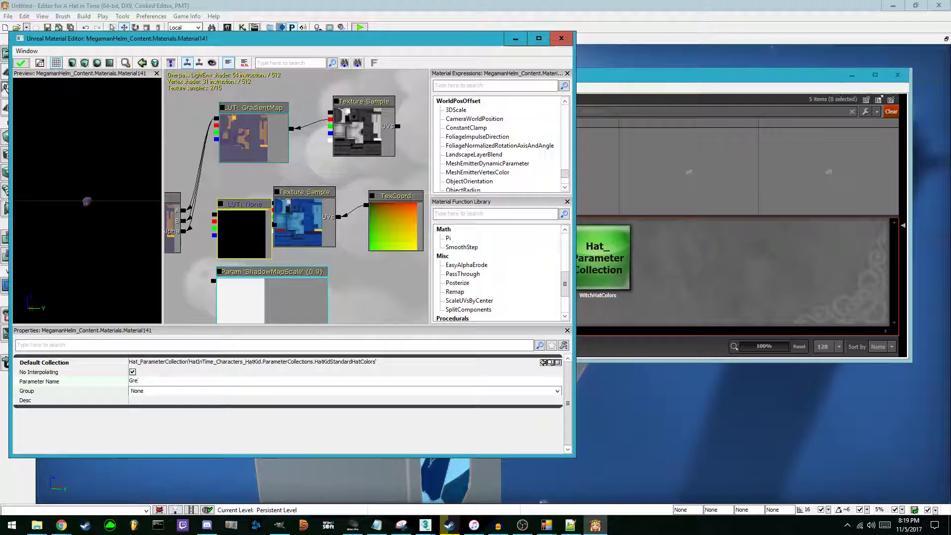
text(ientMap)
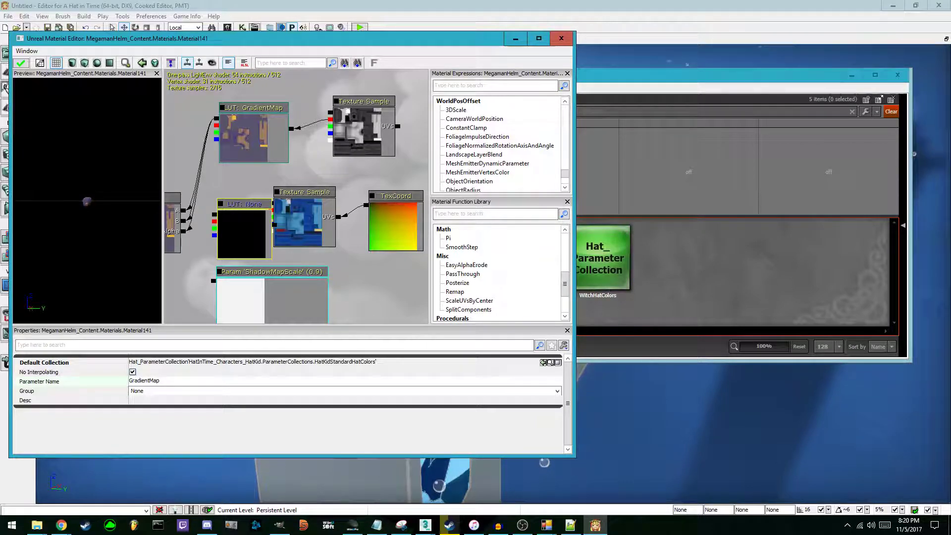
key(Return)
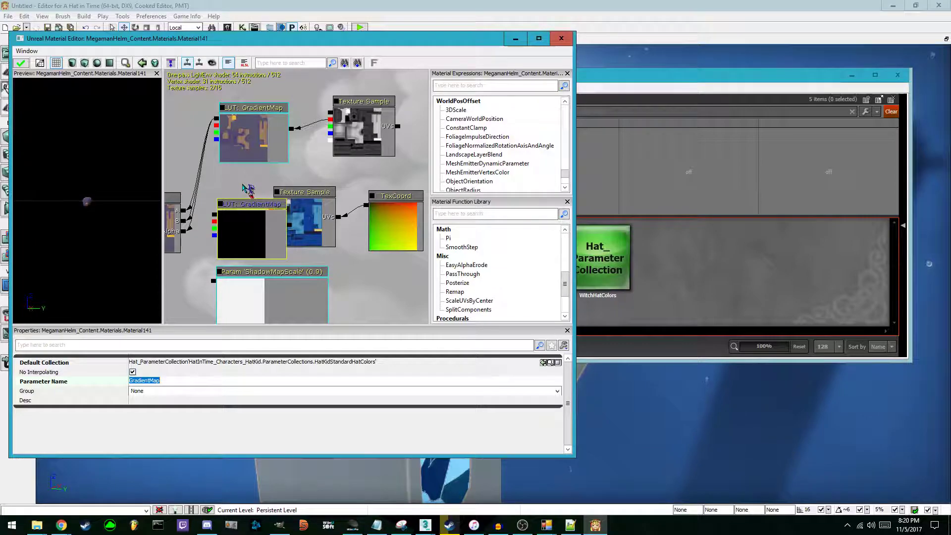
Step: Remove the duplicate GradientMap node, rewire the original to the greyscale Texture Sample's red output, and select the original
drag(250, 205, 296, 198)
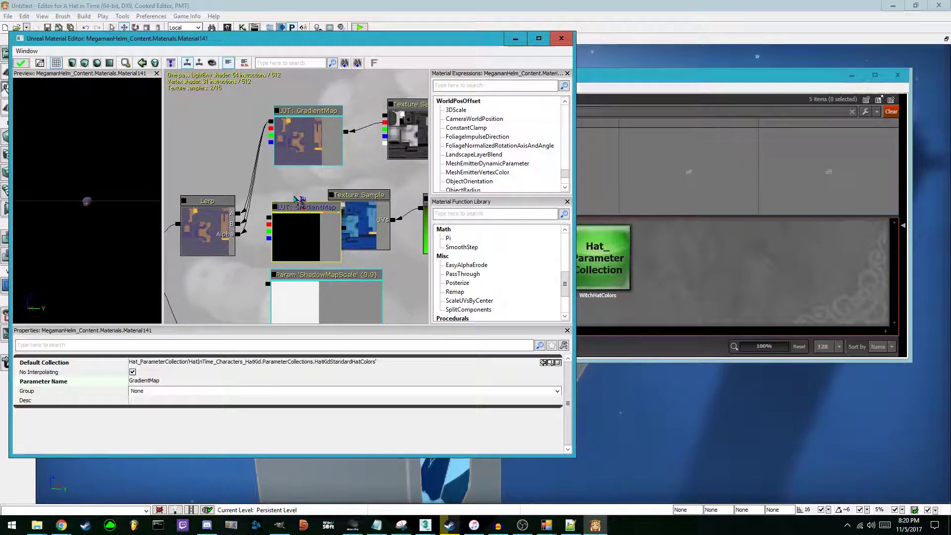
drag(266, 186, 229, 190)
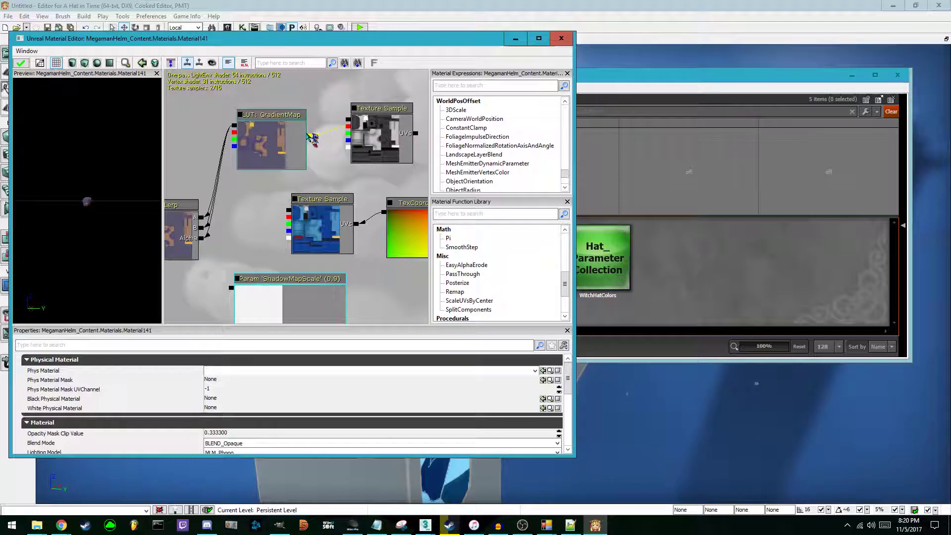
drag(312, 137, 349, 127)
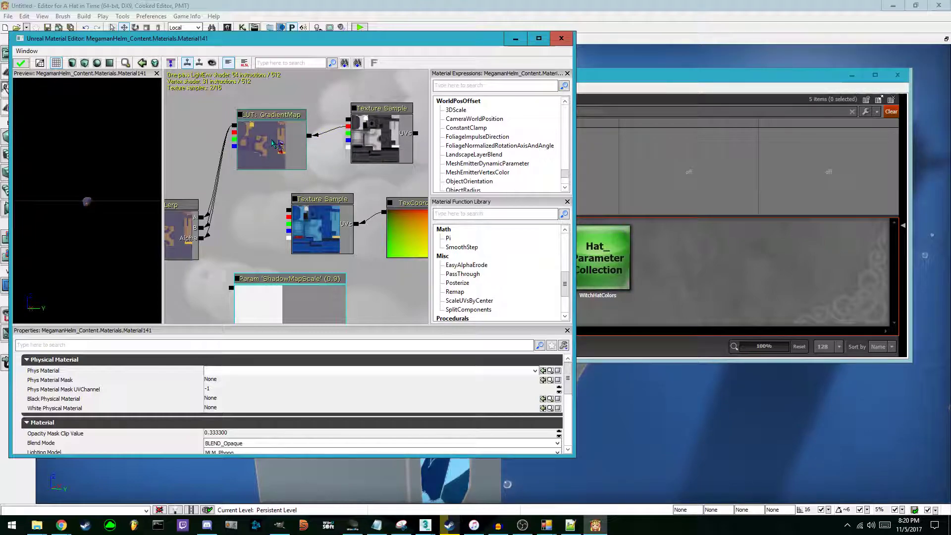
click(273, 149)
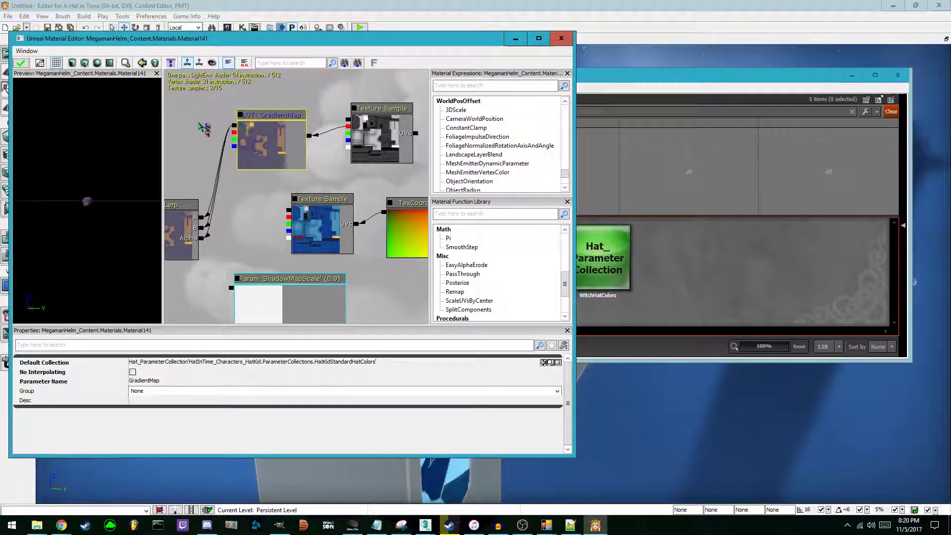
Step: Examine how the GradientMap LUT node feeds the Lerp's A, B and Alpha inputs and how the Lerp feeds the material's Diffuse
drag(204, 154, 310, 121)
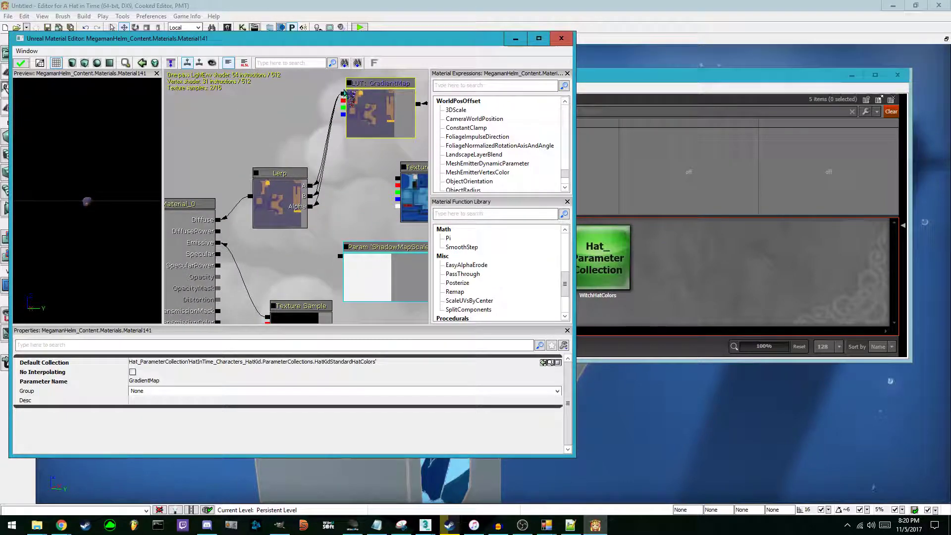
mouse_move(346, 92)
mouse_down()
mouse_move(218, 226)
mouse_move(240, 187)
mouse_move(340, 93)
mouse_up()
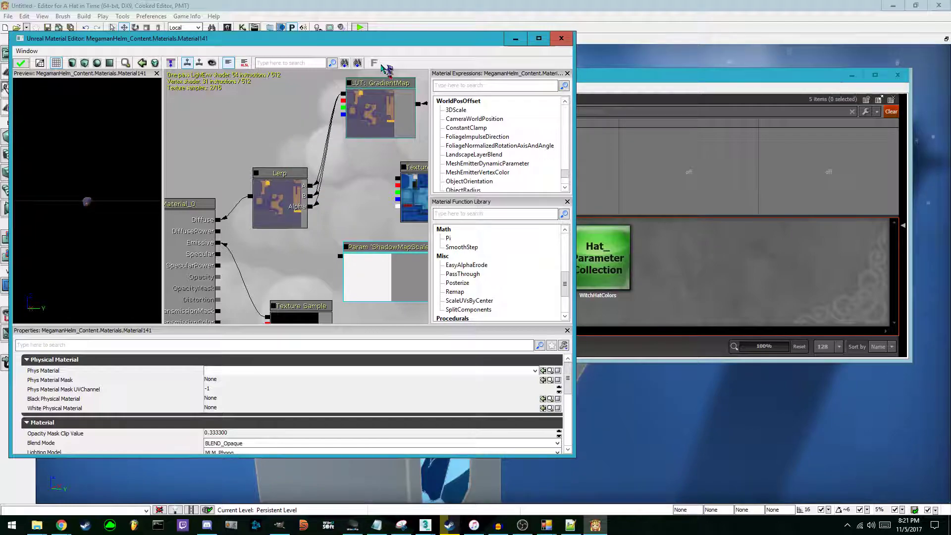
drag(283, 148, 221, 212)
click(292, 165)
drag(236, 153, 183, 154)
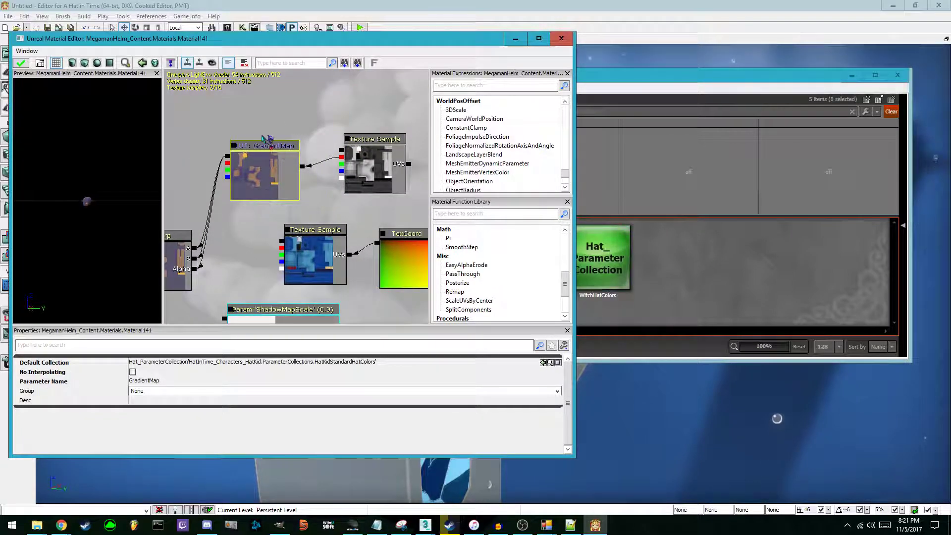
drag(180, 194, 308, 93)
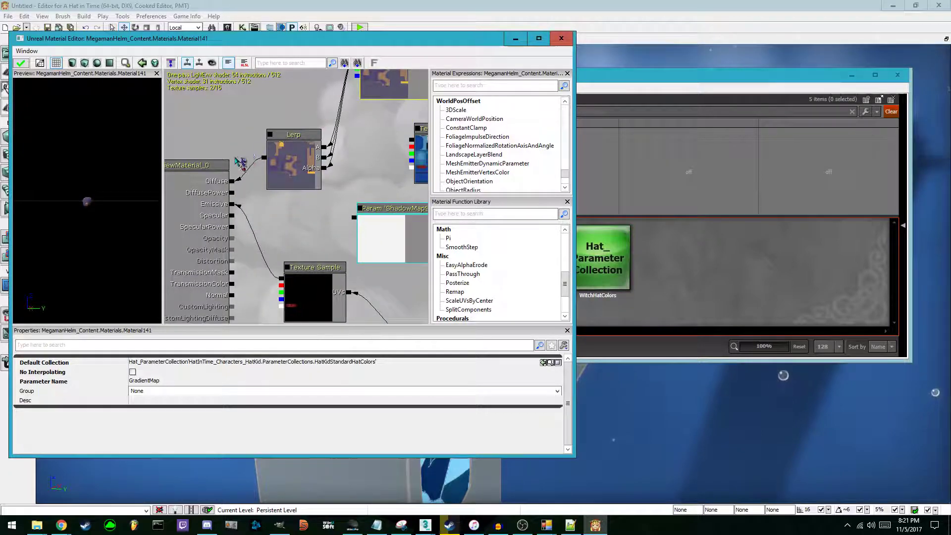
drag(219, 183, 259, 176)
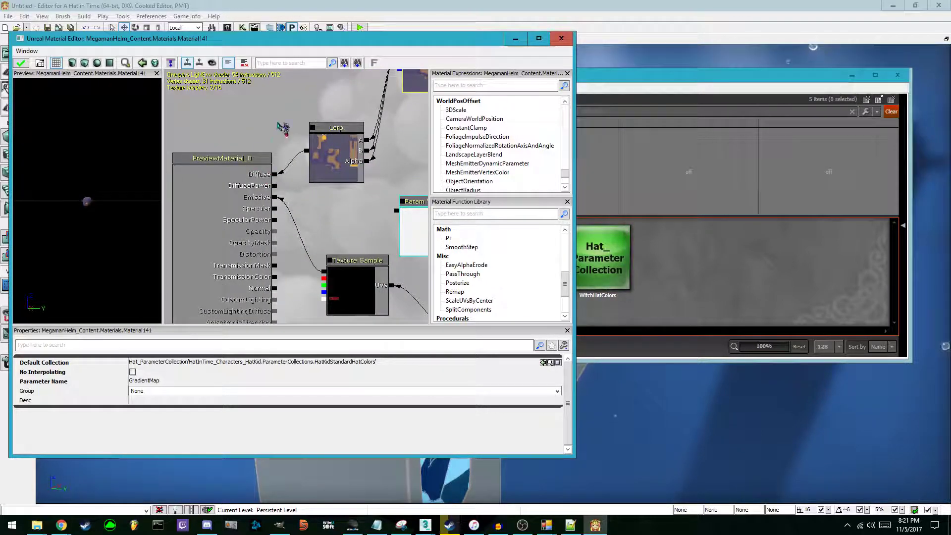
drag(252, 131, 154, 130)
Step: Apply the changes to Material141, then close its editor and minimize the Content Browser to reveal the level
click(21, 62)
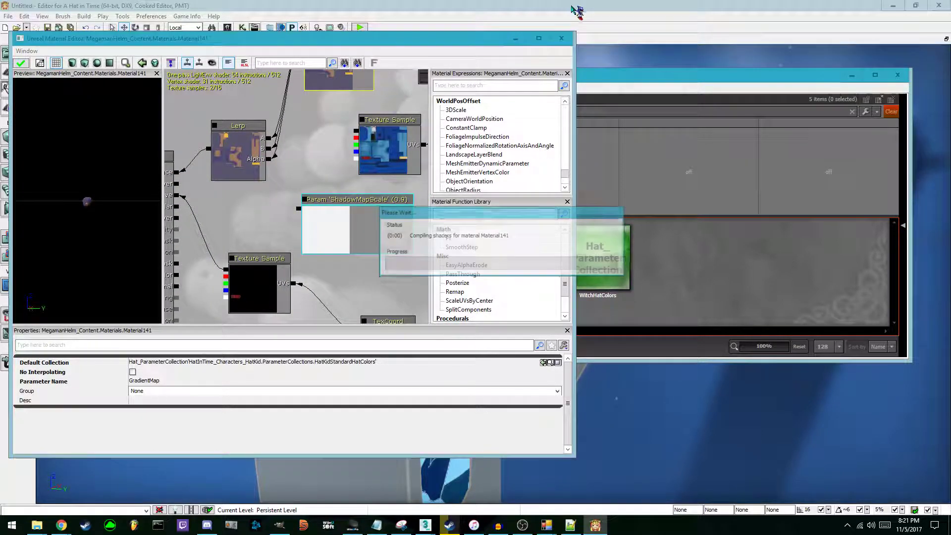
click(561, 38)
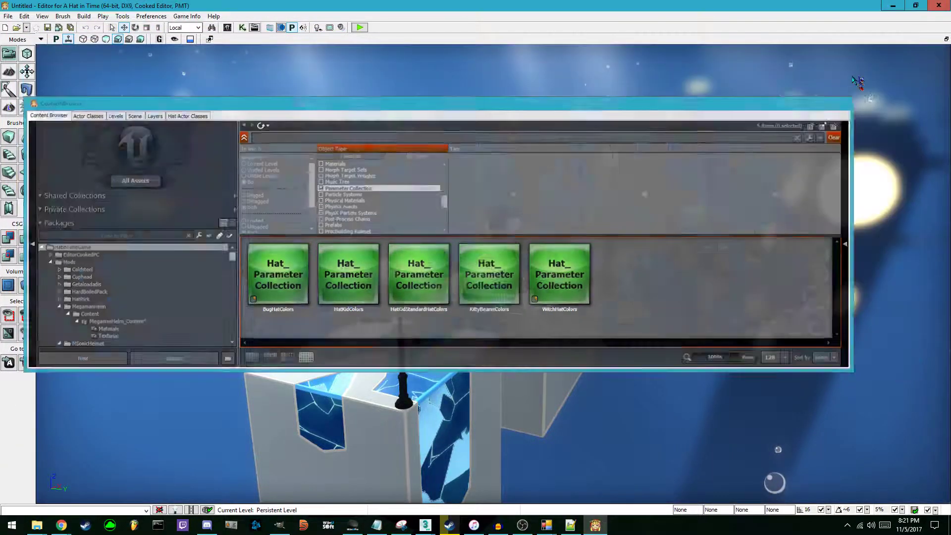
click(853, 76)
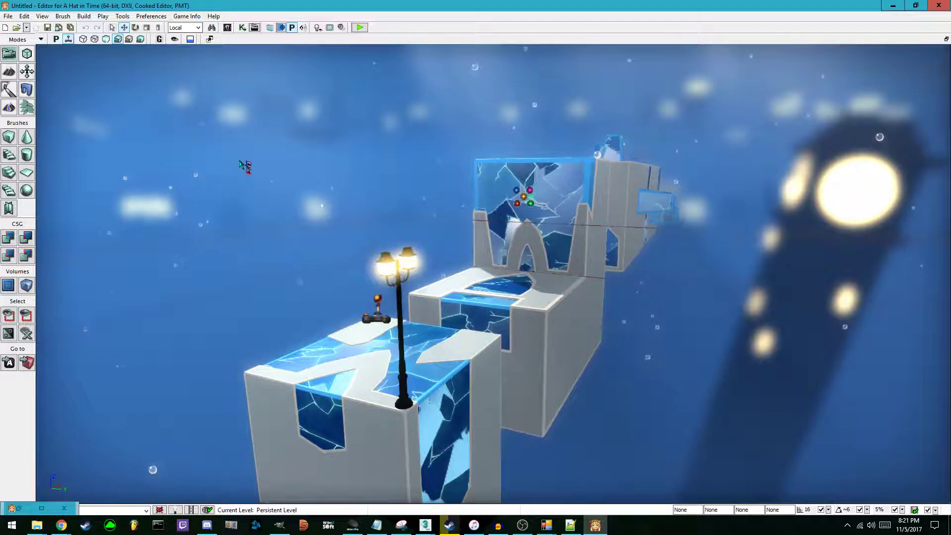
Step: Play the level in the viewport from beside the lamp post and inspect the Mega Man helmet on the character
right_click(362, 289)
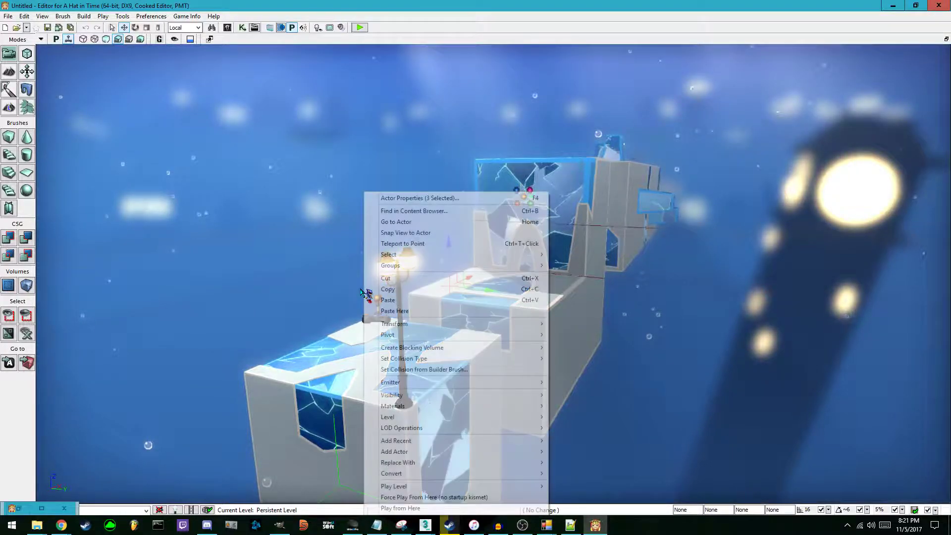
mouse_move(474, 486)
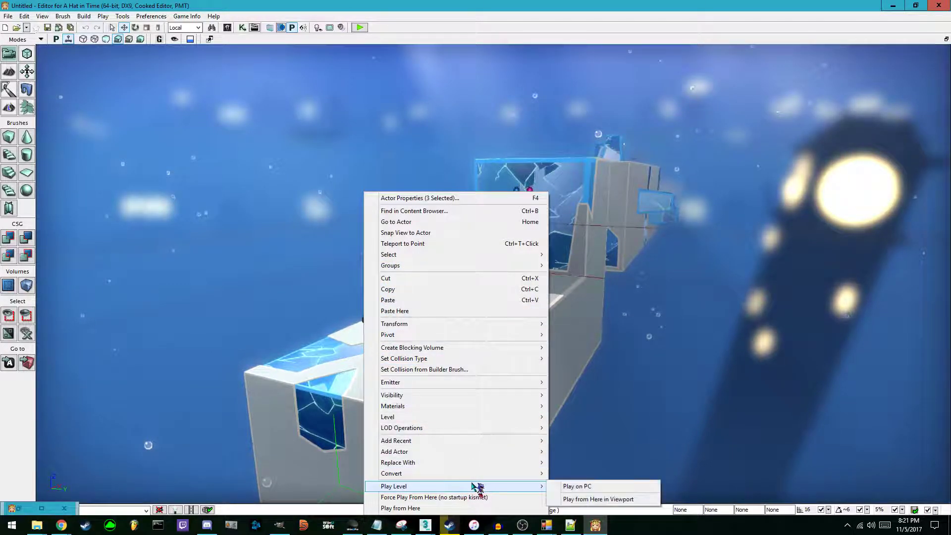
click(598, 499)
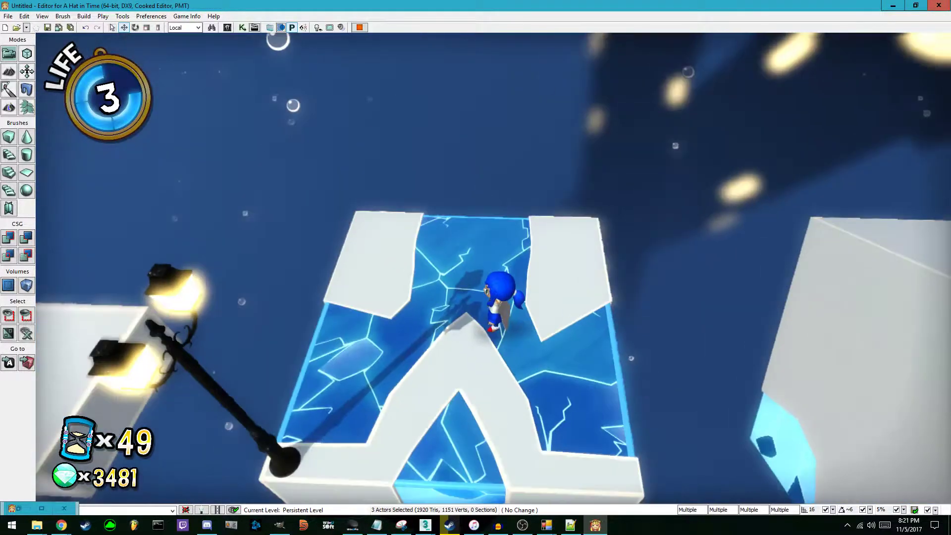
key(q)
click(382, 134)
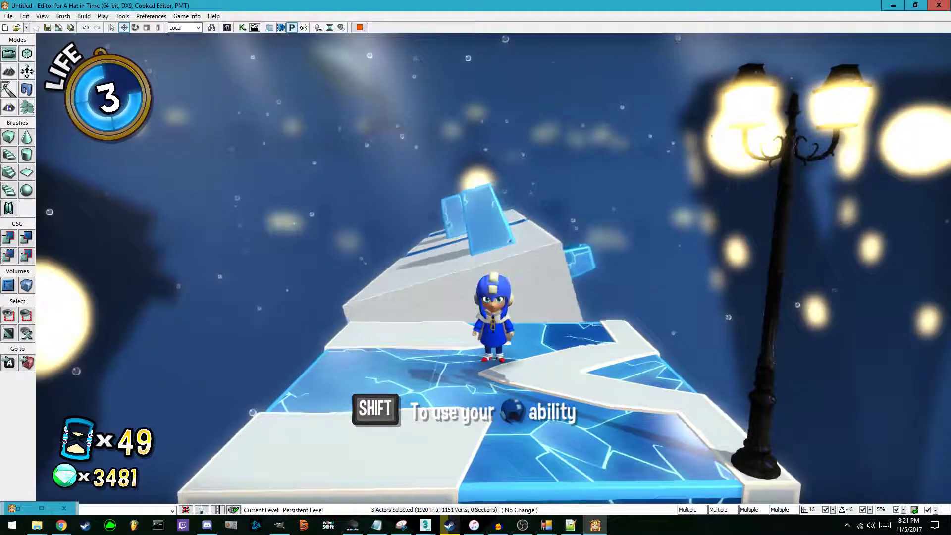
Step: Run across the platforms to compare the helmet's colors and try its ability, and end the play session
key(w)
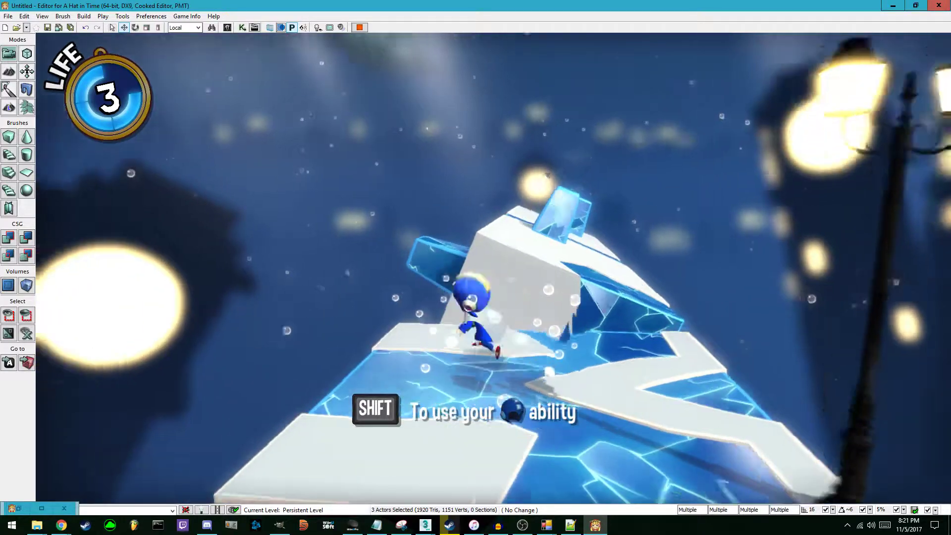
key(w)
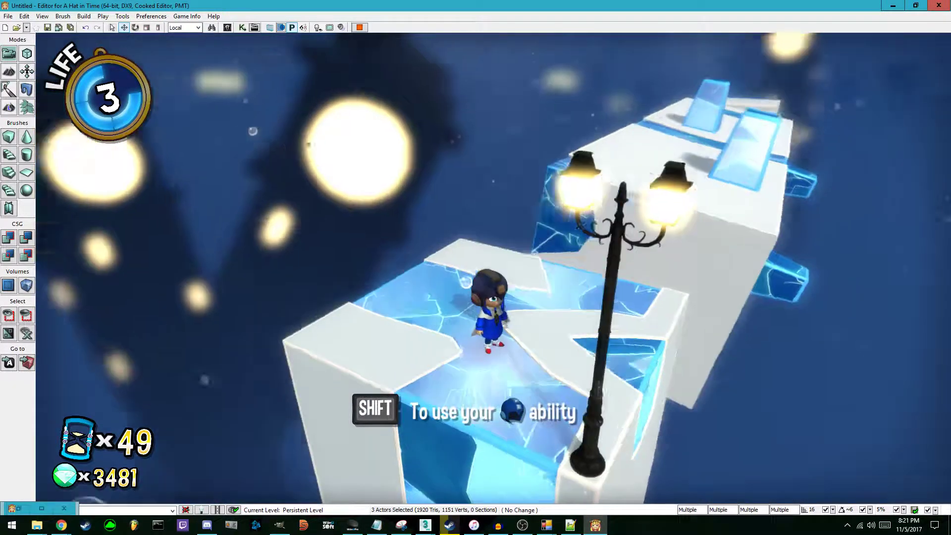
key(w)
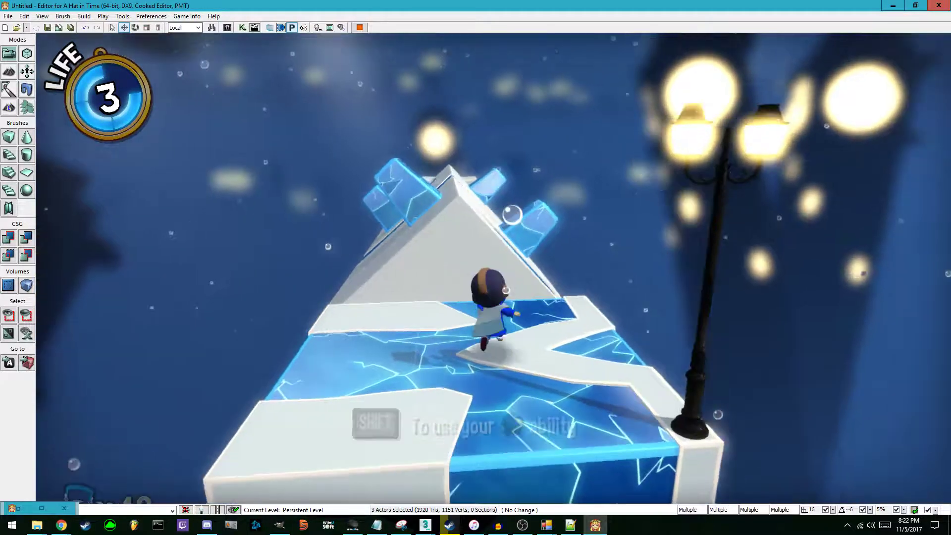
key(w)
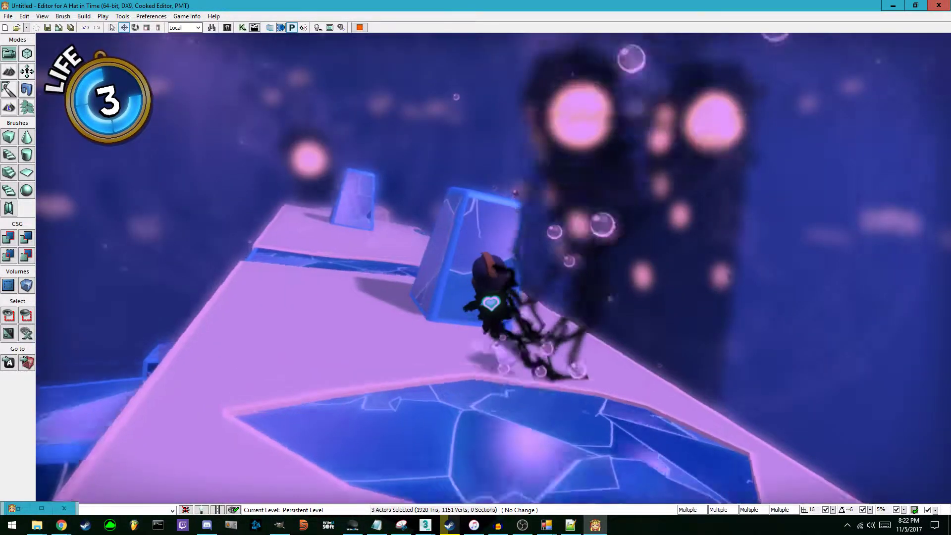
key(w)
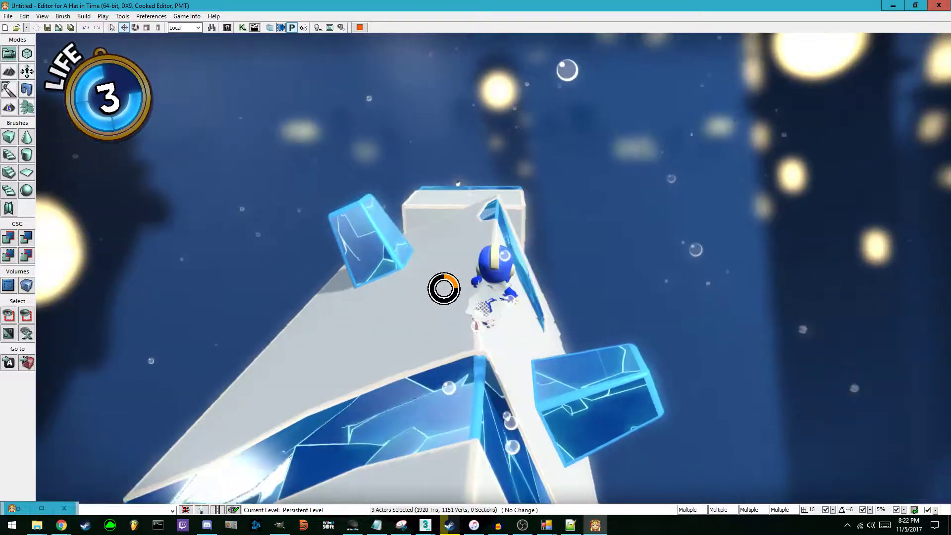
key(Tab)
key(Escape)
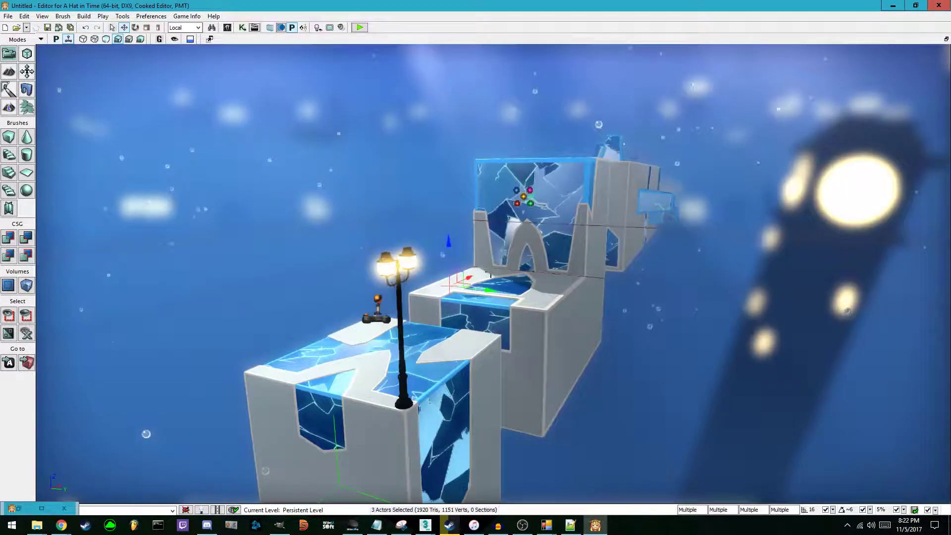
mouse_move(653, 242)
mouse_down()
mouse_move(570, 248)
mouse_move(642, 250)
mouse_up()
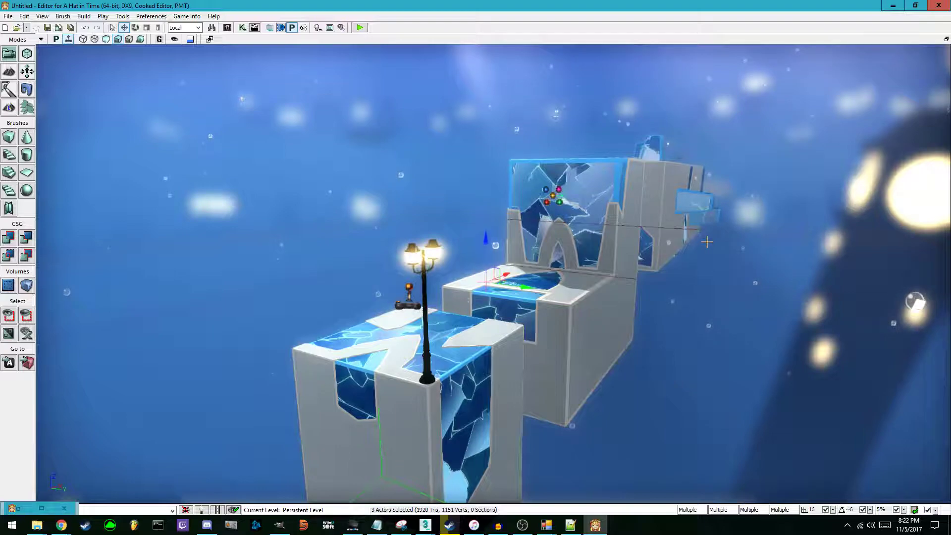
drag(446, 170, 426, 166)
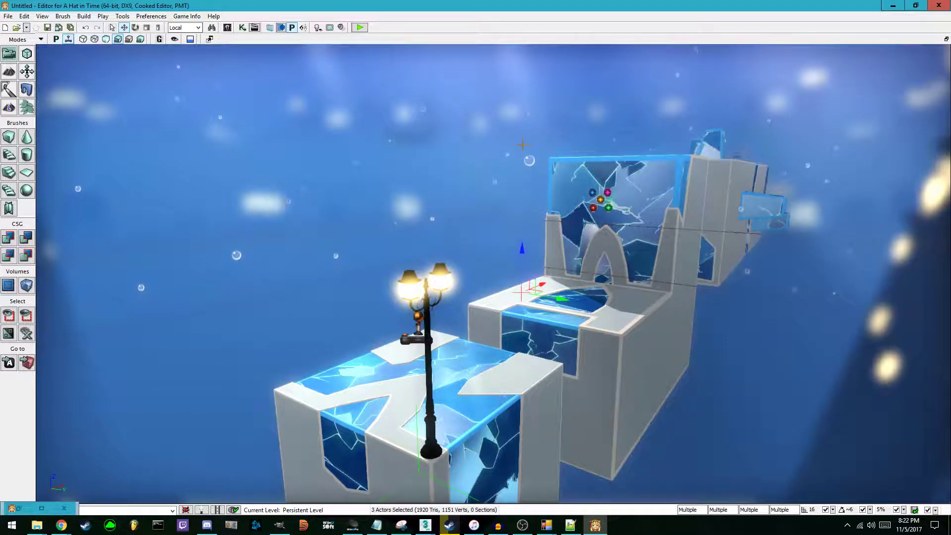
click(9, 17)
click(357, 186)
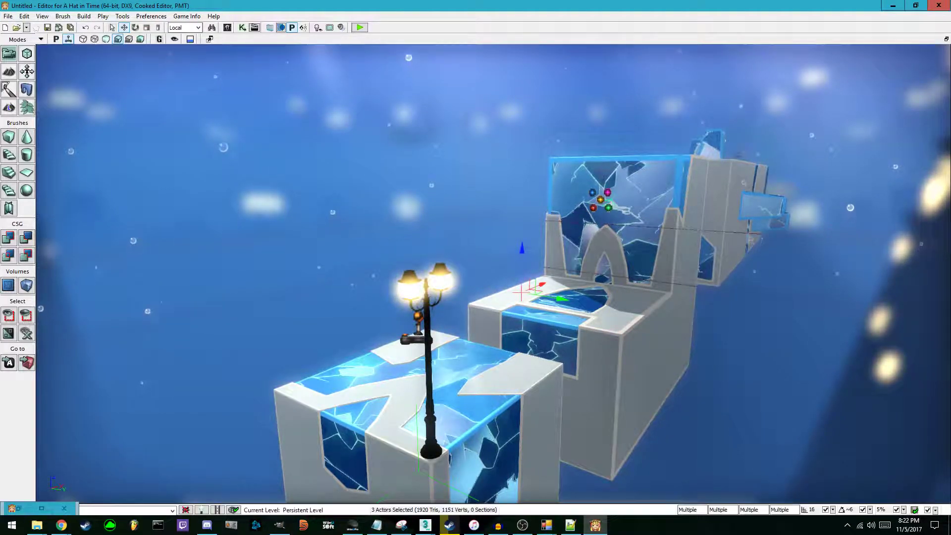